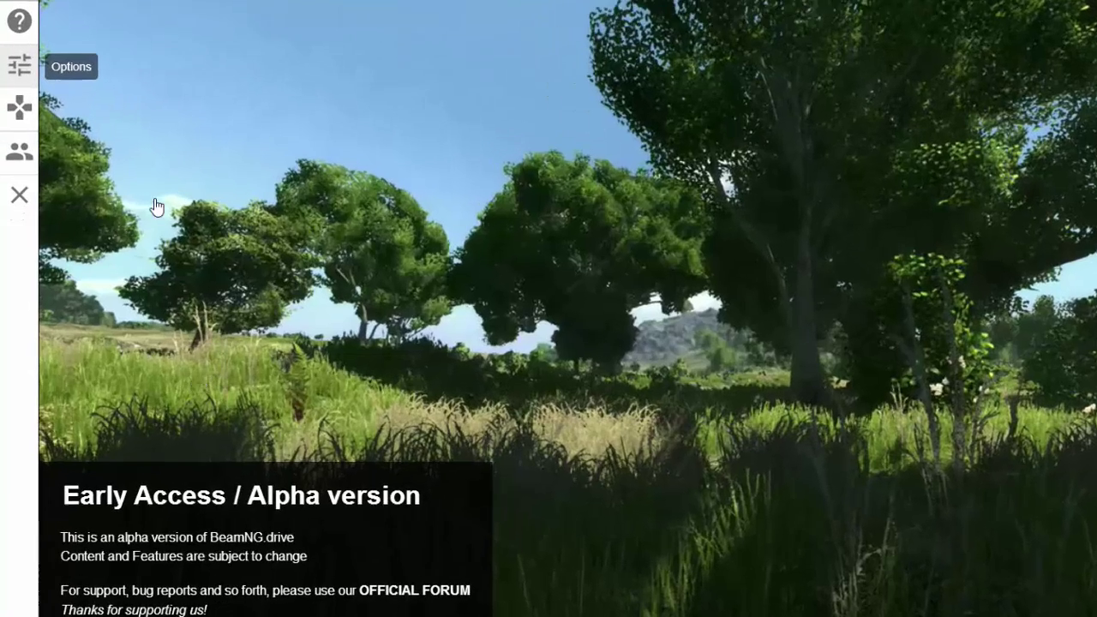
Step: Open the game options and display the graphics settings
click(17, 111)
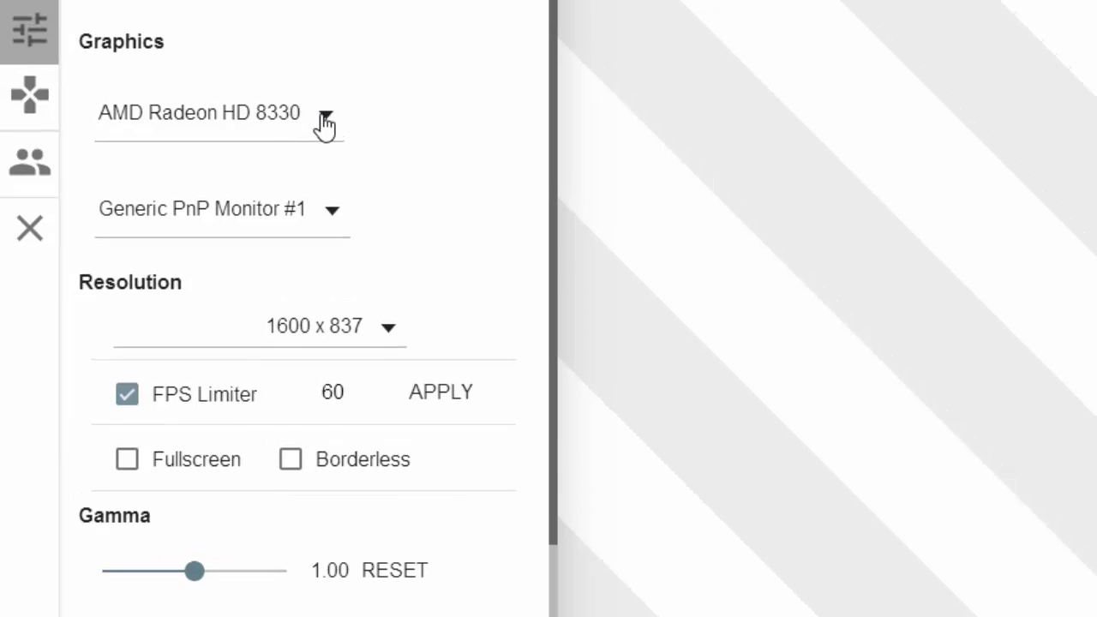
click(325, 34)
click(463, 90)
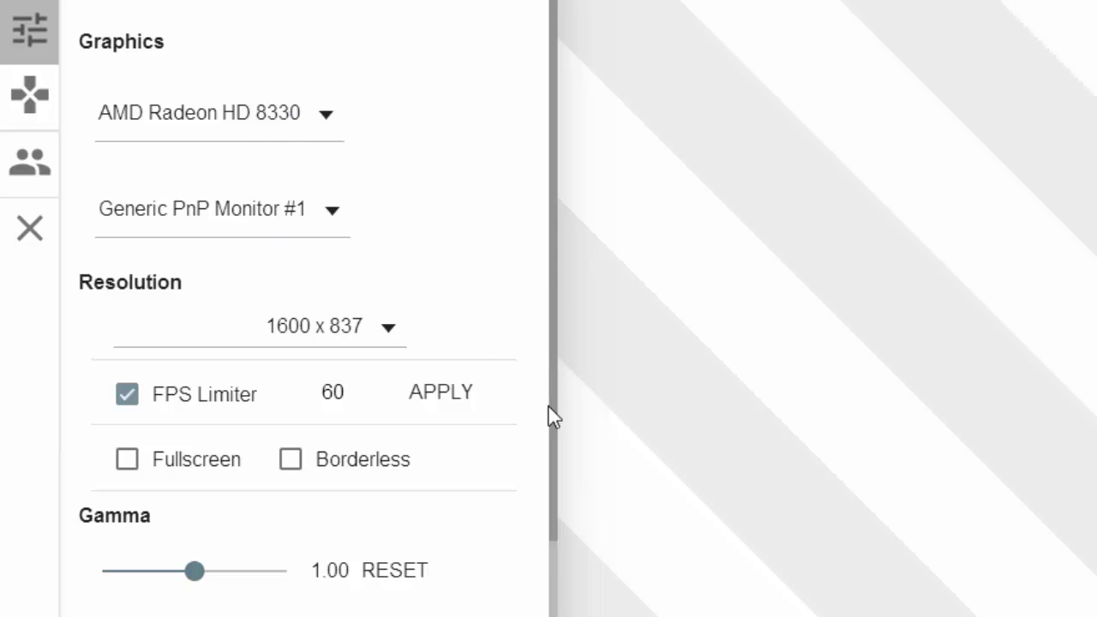
Step: Set the overall graphics quality preset to Lowest
scroll(534, 523, down, 5)
click(467, 338)
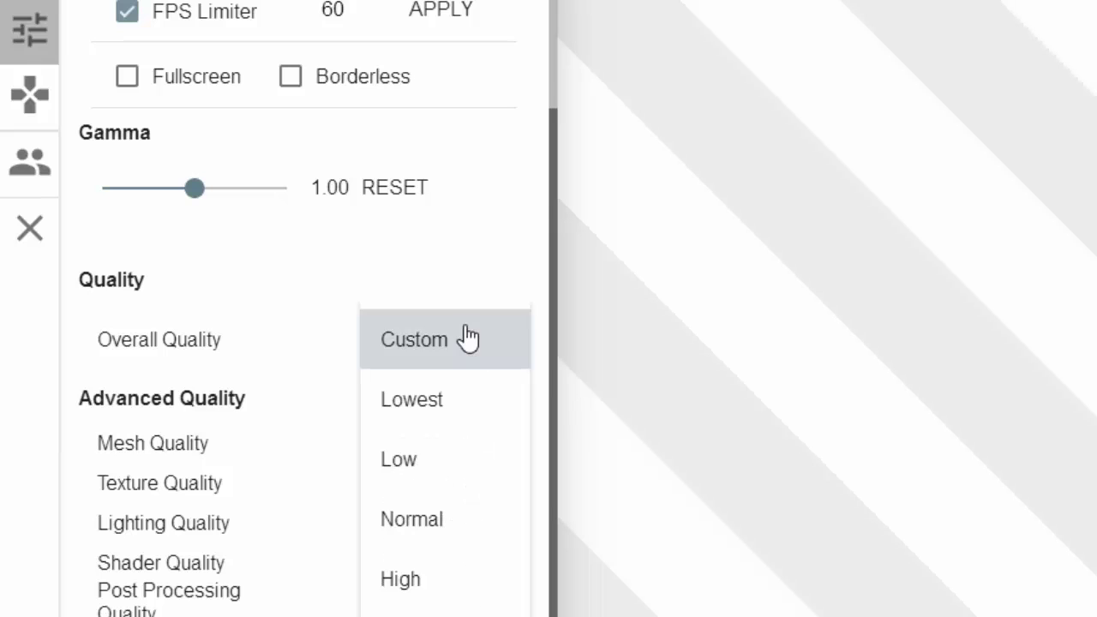
scroll(467, 339, down, 4)
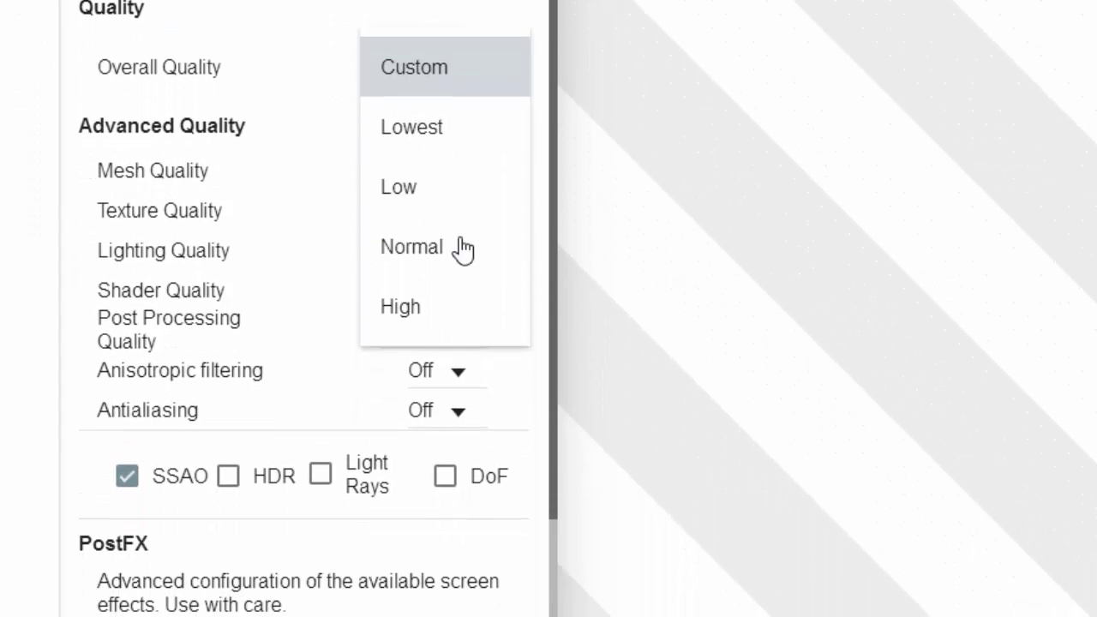
click(455, 146)
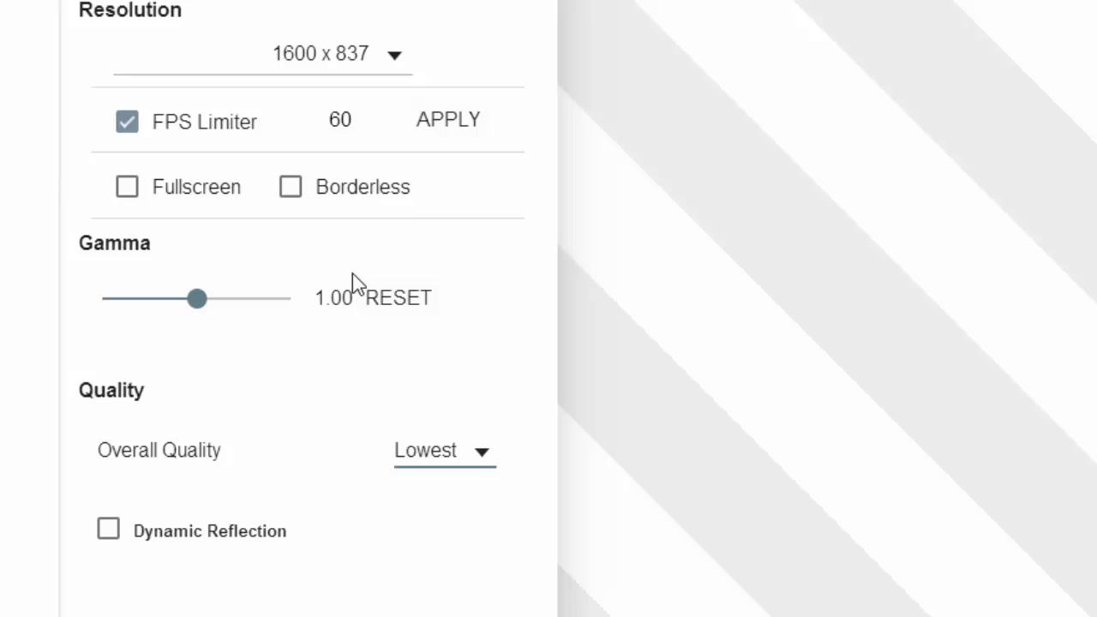
Step: Switch the overall quality preset to High and change it back to Custom
click(458, 461)
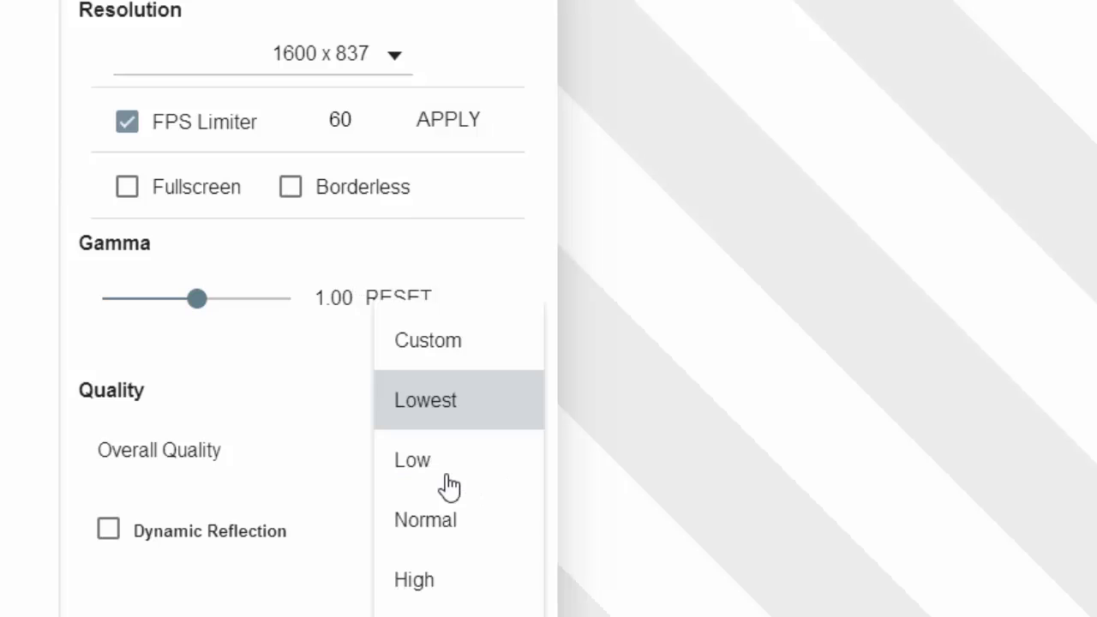
click(438, 596)
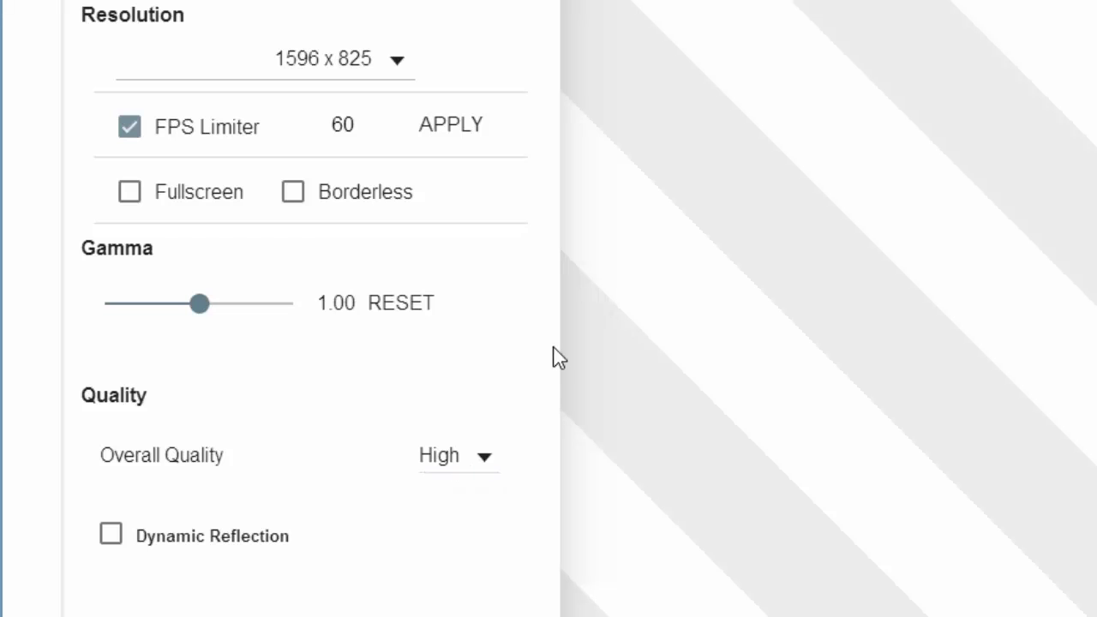
click(492, 470)
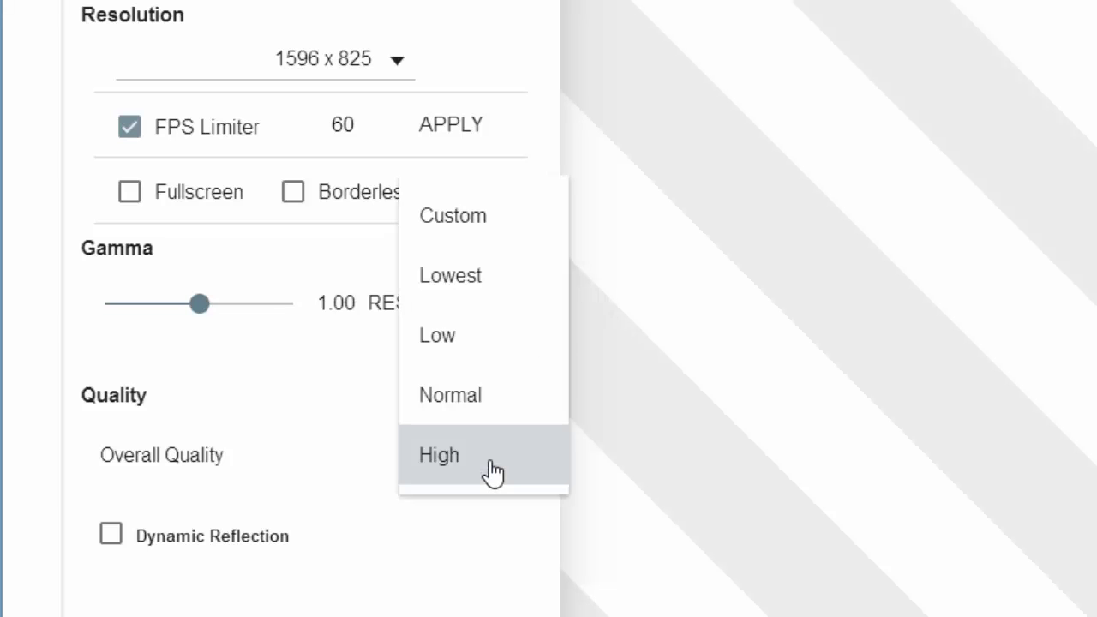
click(489, 214)
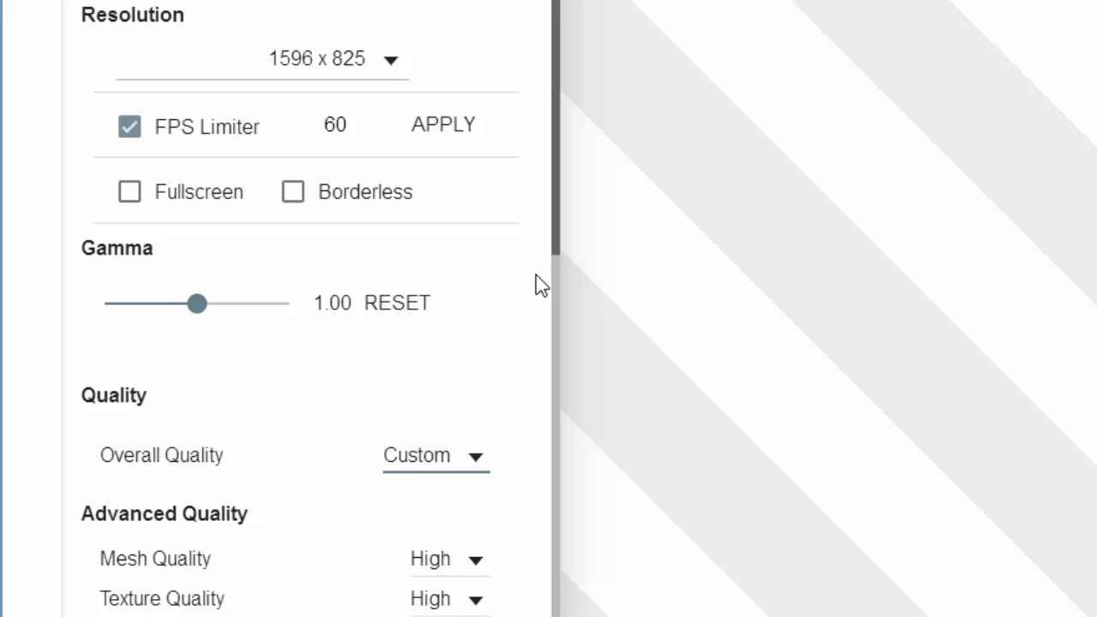
Step: Set both the mesh quality and the texture quality to Lowest in the advanced quality settings
drag(554, 237, 549, 449)
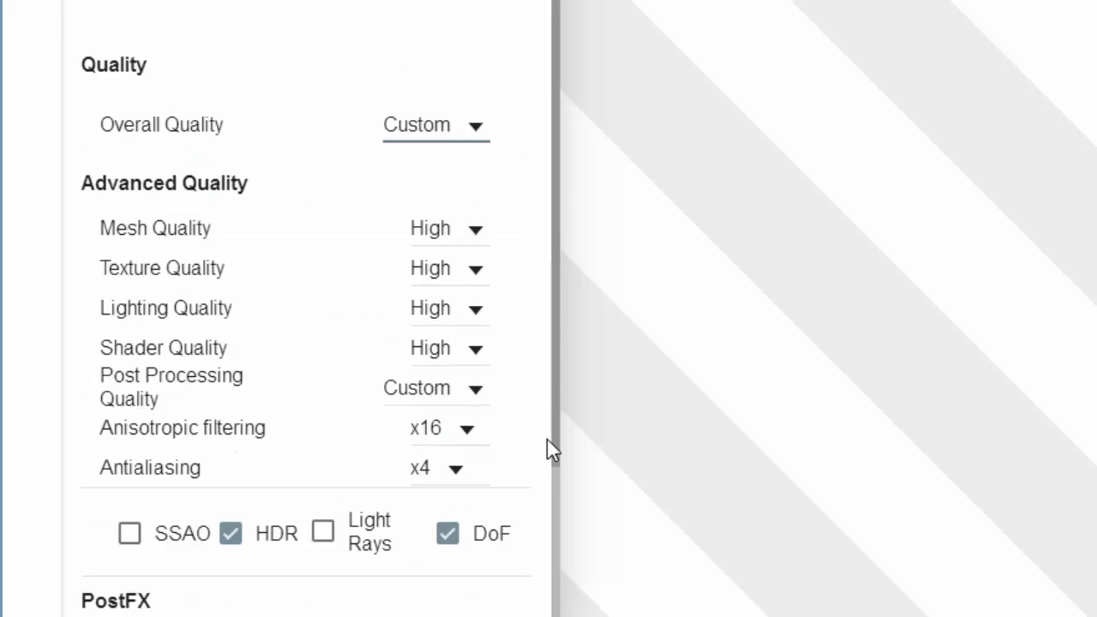
click(481, 229)
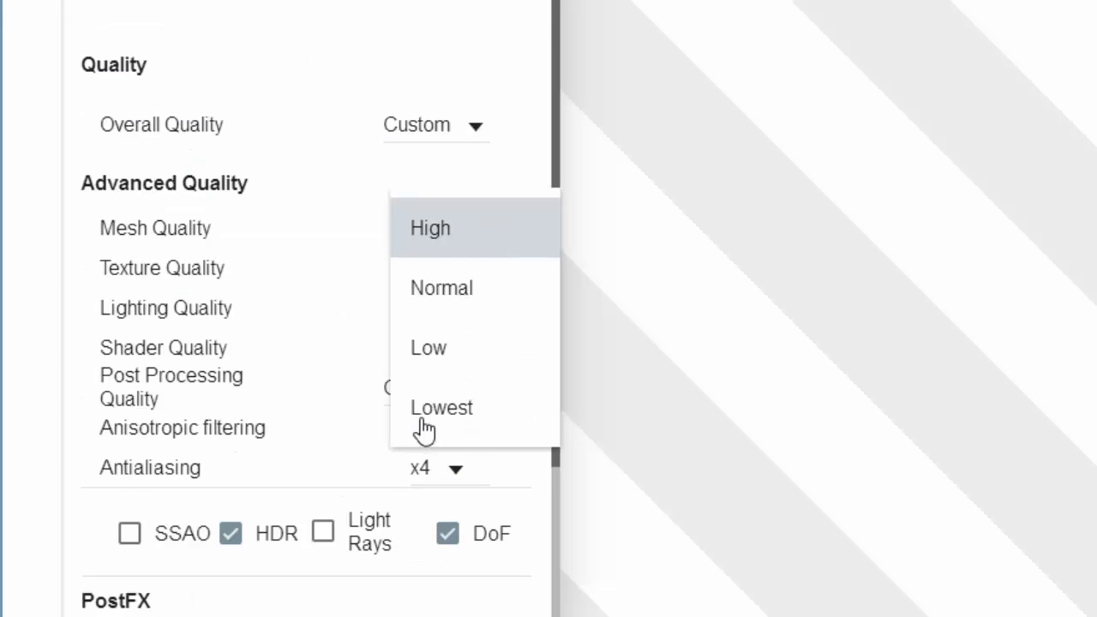
click(425, 431)
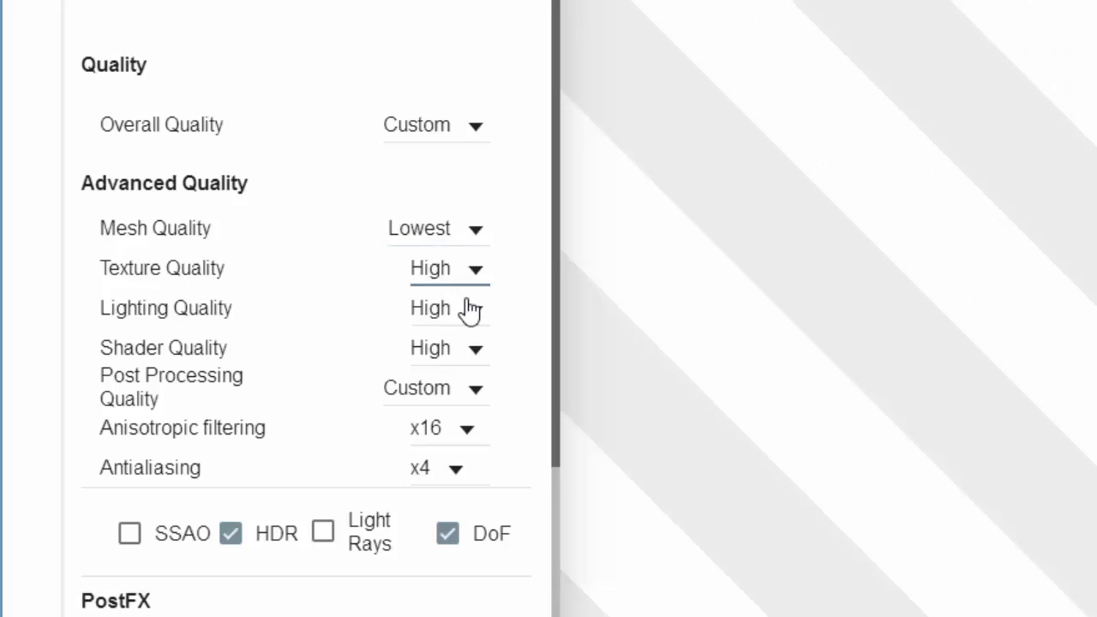
click(470, 274)
click(470, 427)
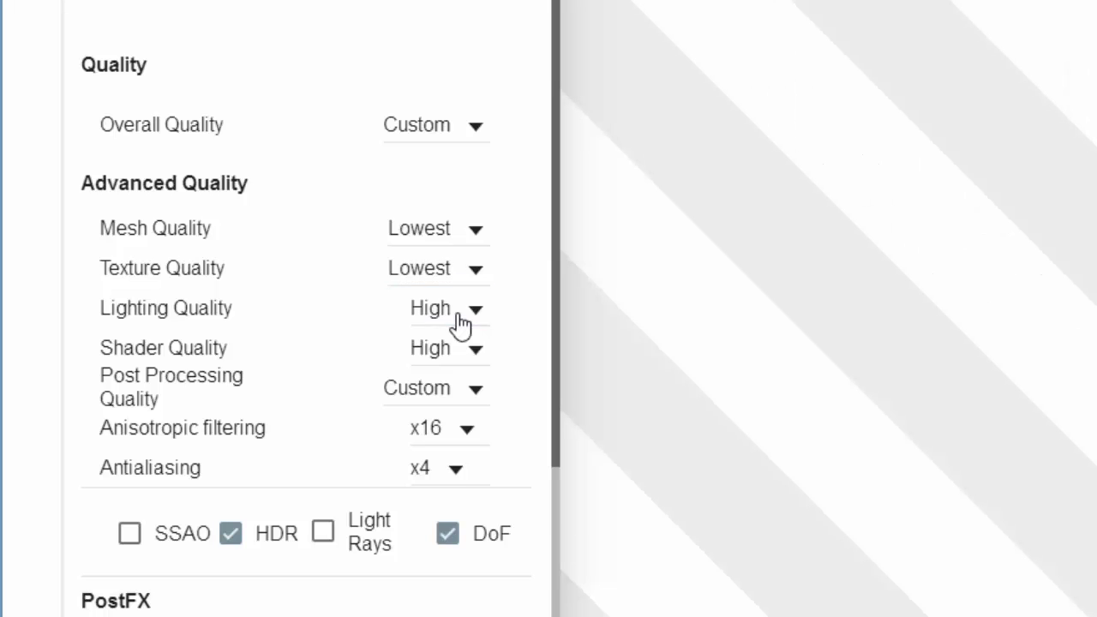
Step: Set both the lighting quality and the shader quality to Lowest
click(455, 314)
click(450, 486)
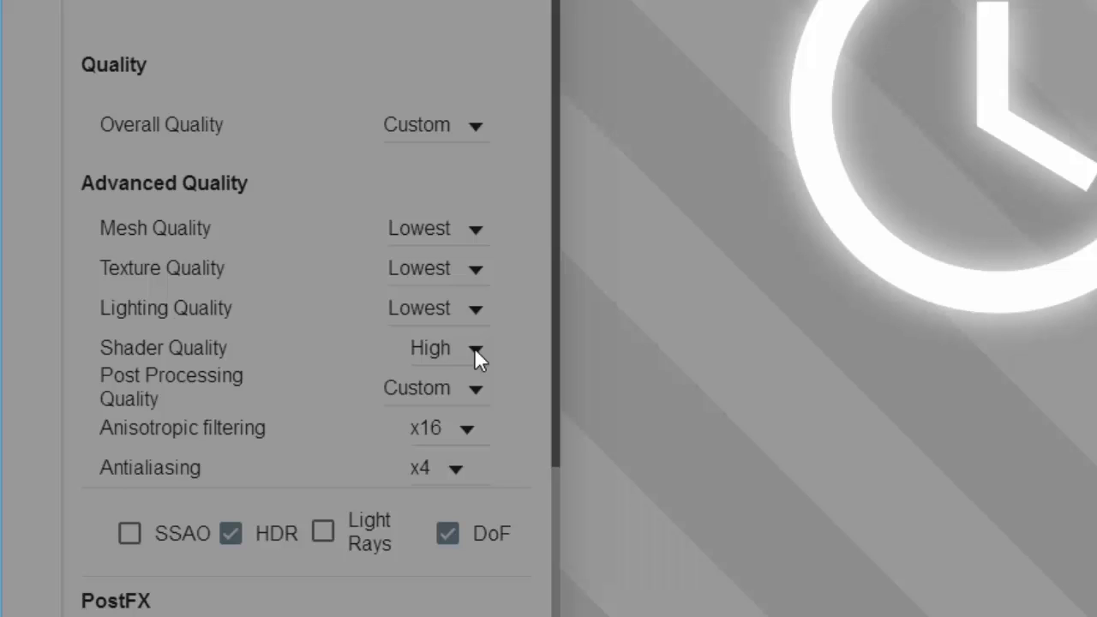
click(457, 348)
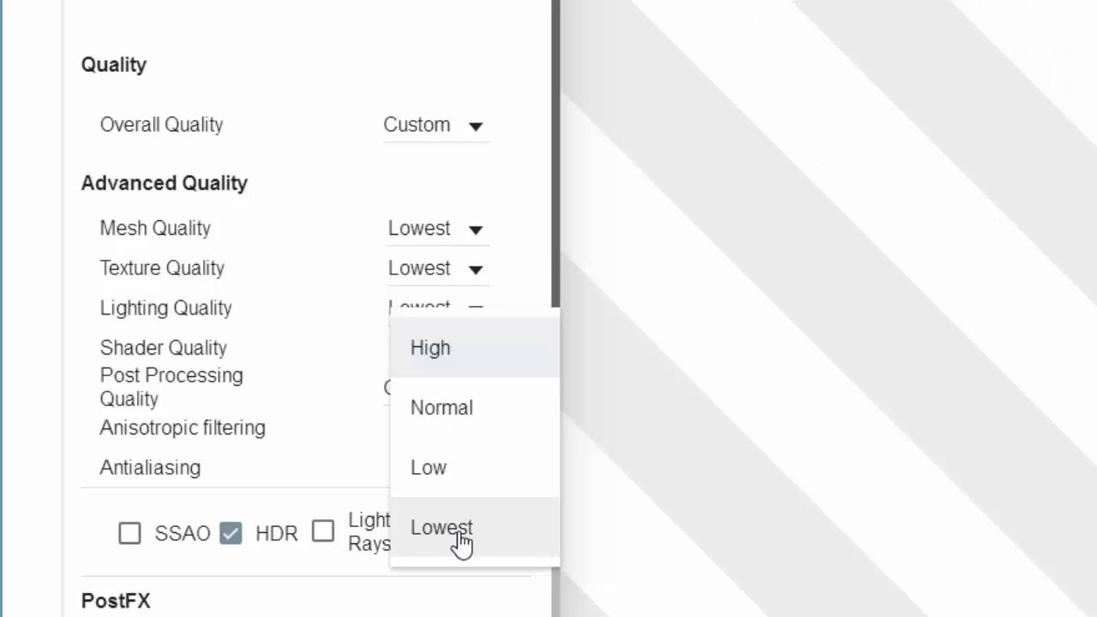
click(455, 535)
Step: Set post processing quality to Lowest and switch anisotropic filtering and antialiasing to Off
click(458, 401)
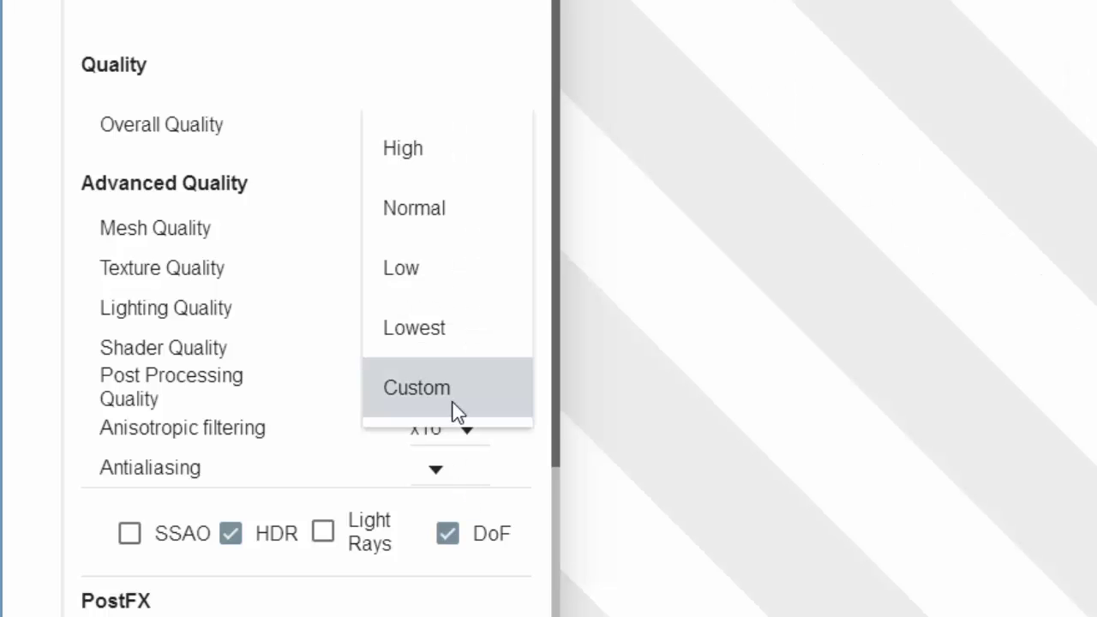
click(451, 335)
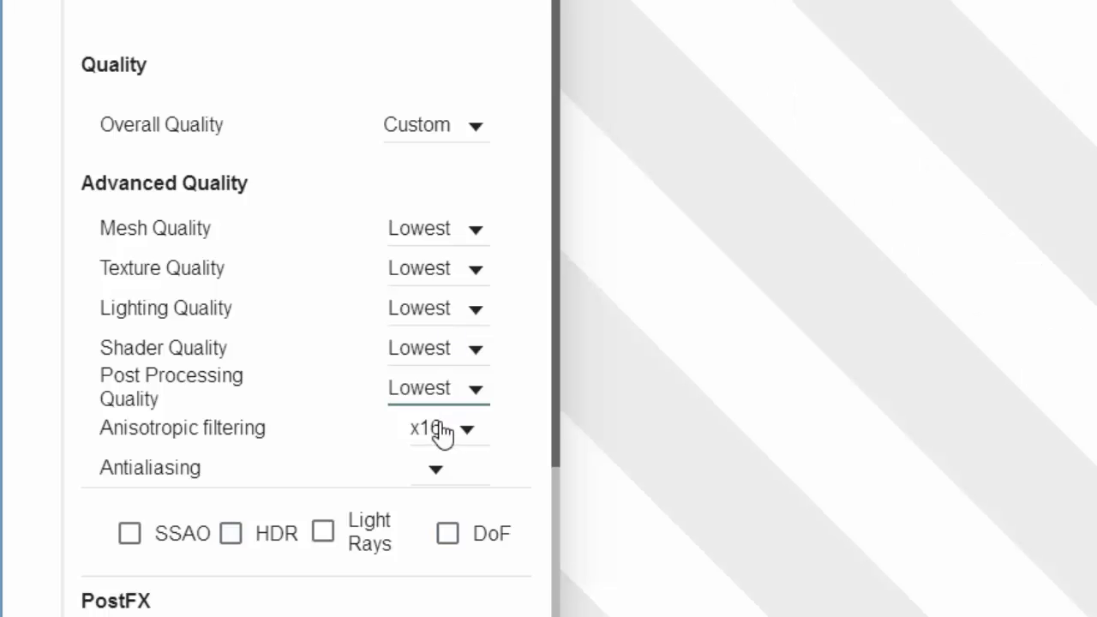
click(446, 442)
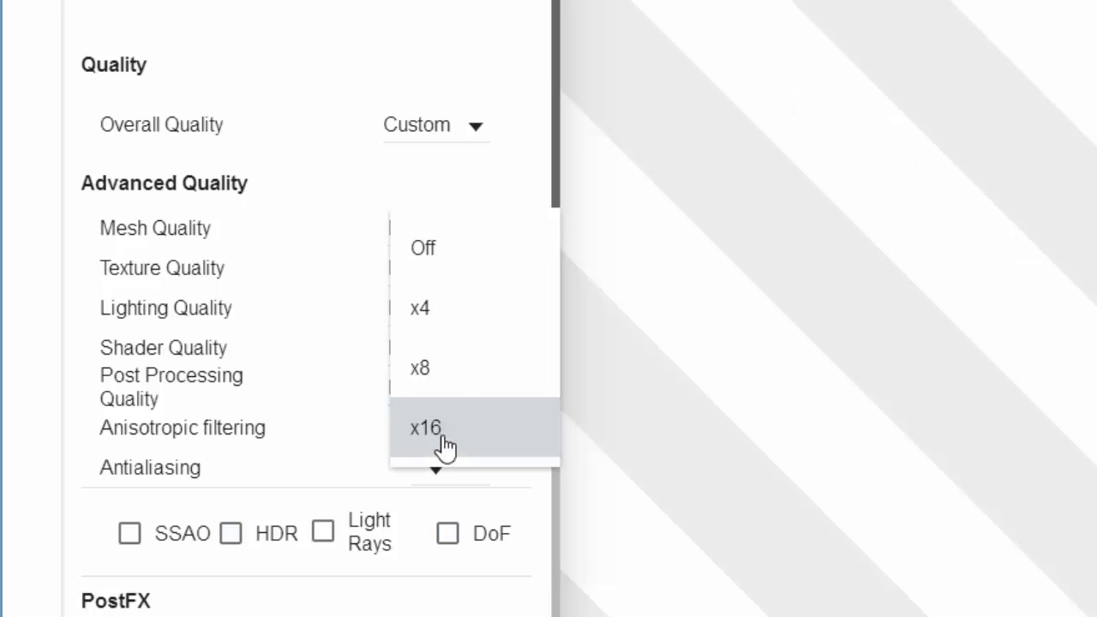
click(456, 254)
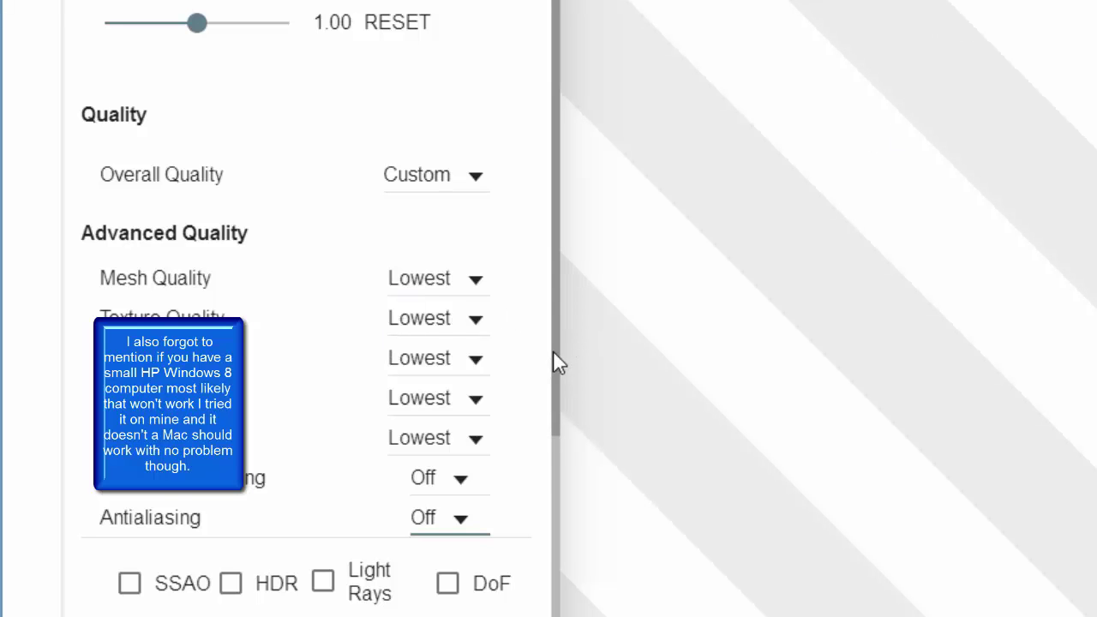
scroll(556, 362, down, 3)
scroll(661, 68, up, 7)
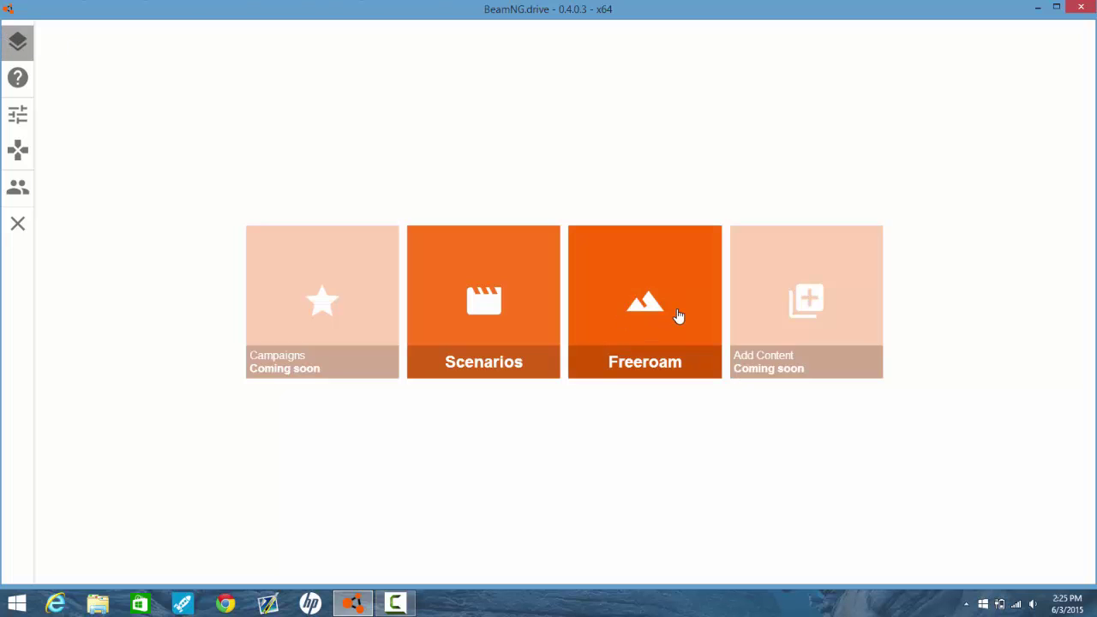
Step: Start a Freeroam session on the "Grid, Small, Pure" map and dismiss the anti-aliasing alert
click(588, 338)
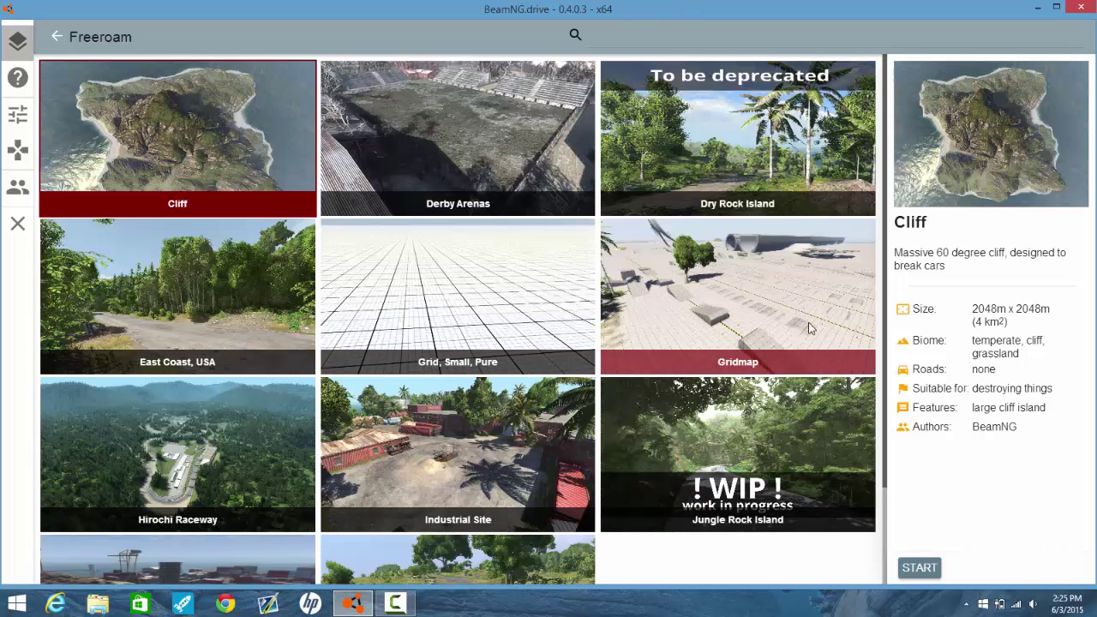
scroll(617, 274, down, 1)
scroll(446, 248, up, 1)
click(437, 282)
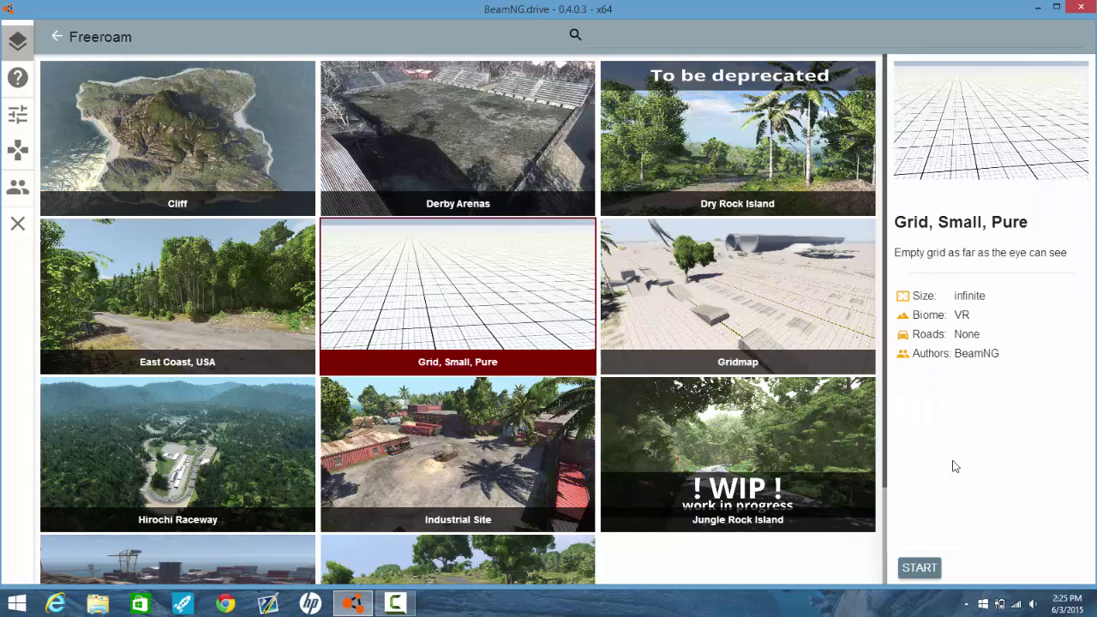
click(917, 573)
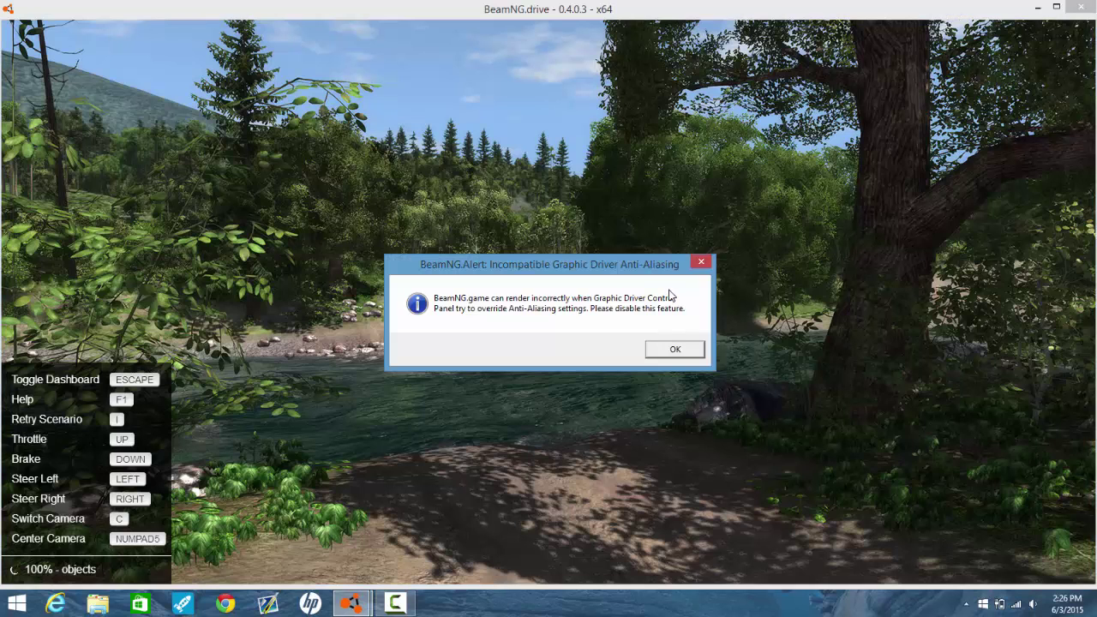
click(682, 356)
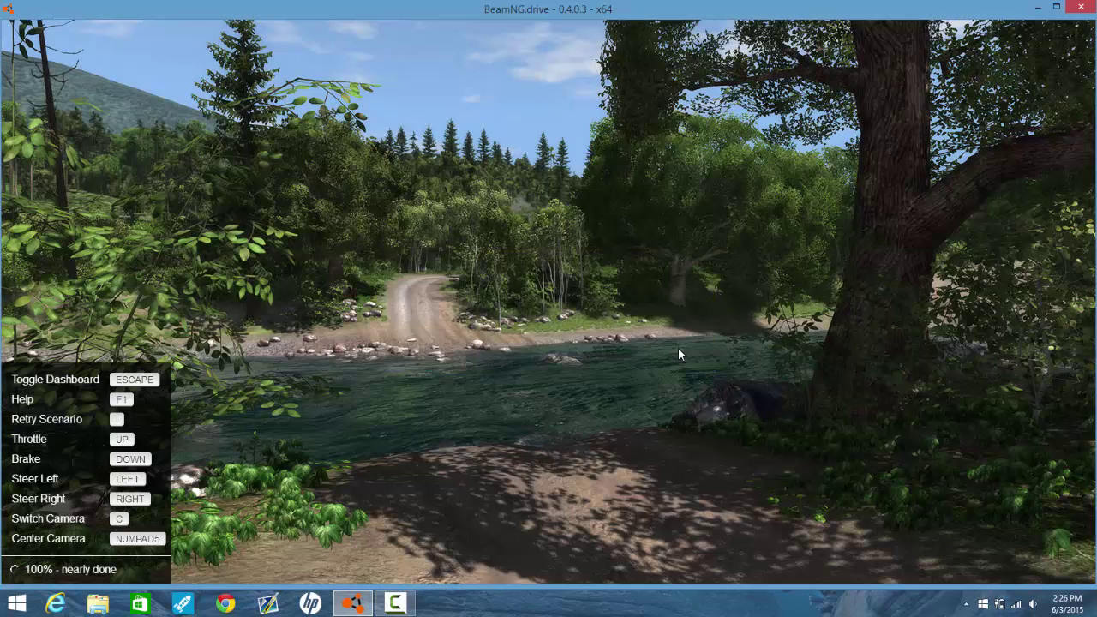
Step: Drive the pickup truck forward across the grid at increasing speed to test the game's performance
key(Up)
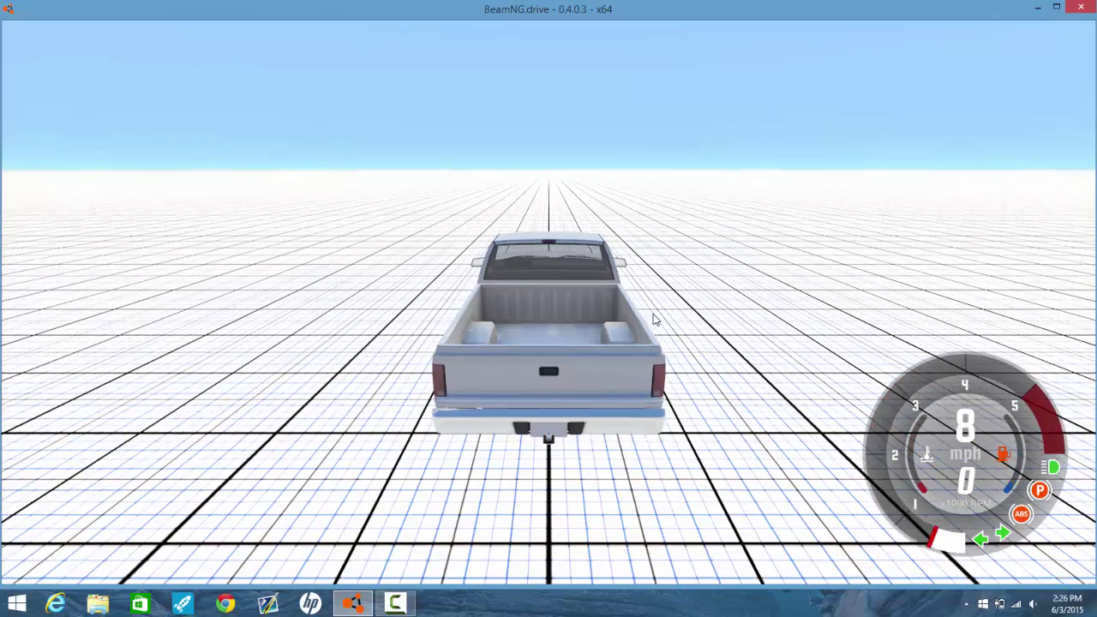
key(Left)
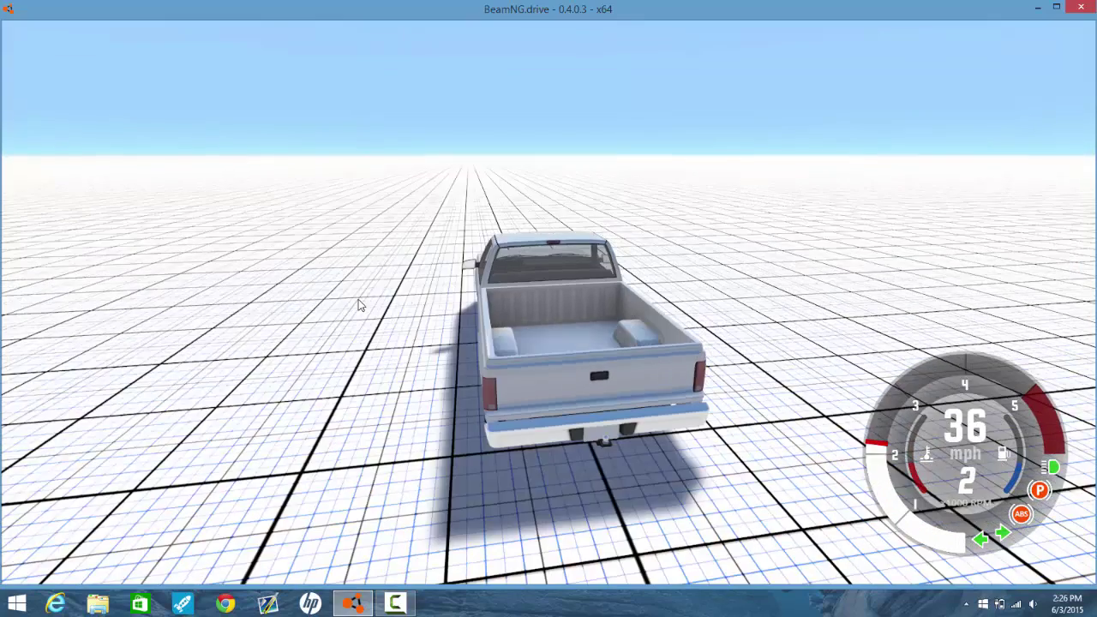
key(Up)
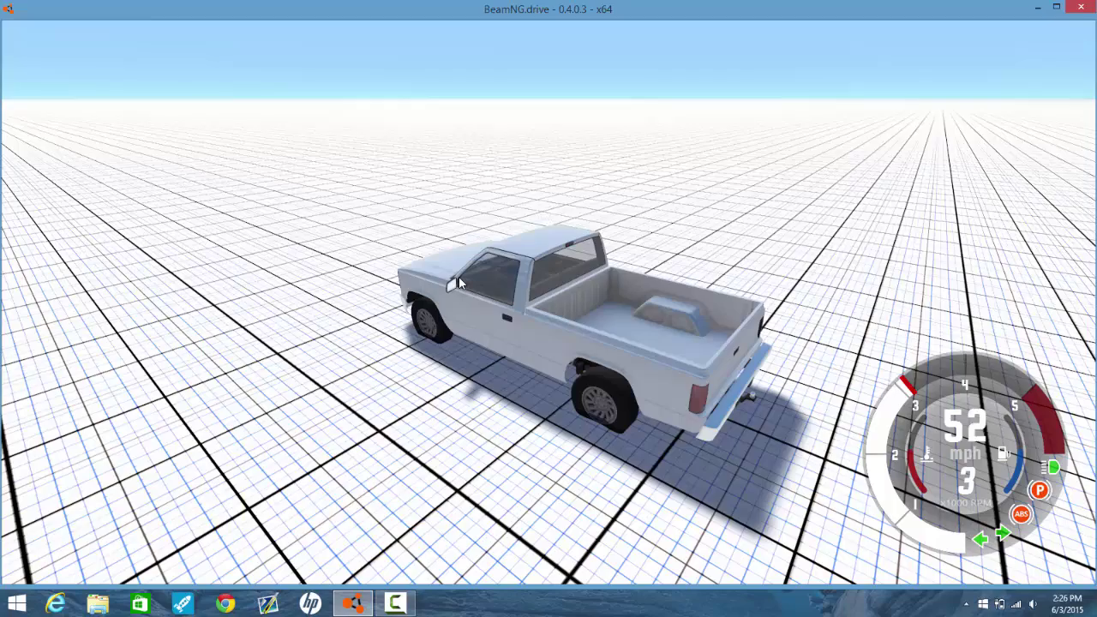
key(Up)
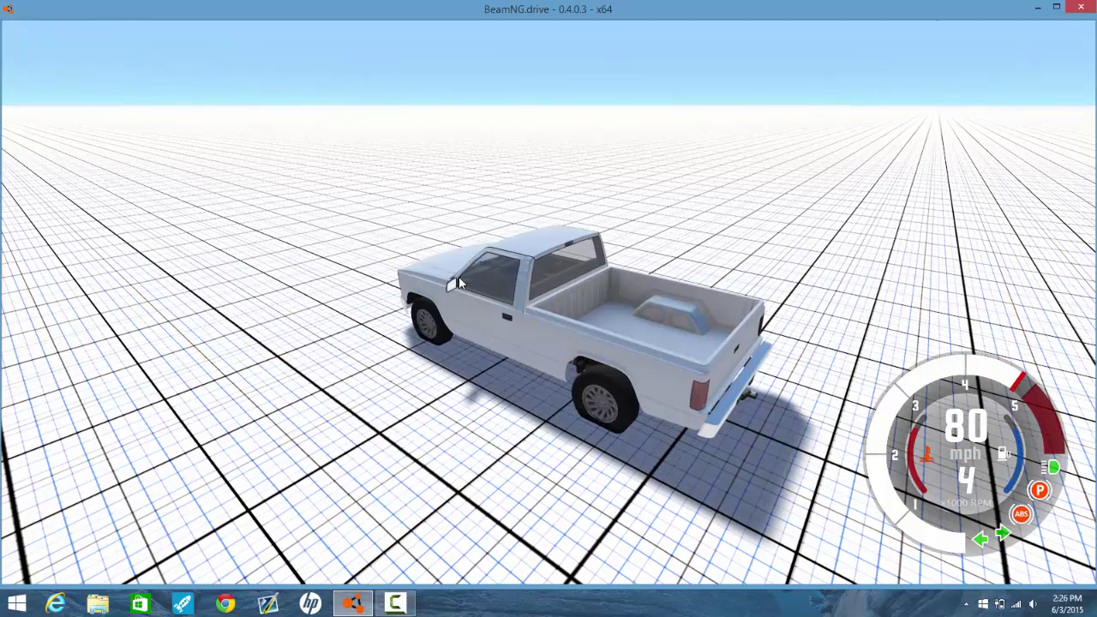
key(Up)
Step: Reset the pickup truck and orbit the camera around to its front and side
key(i)
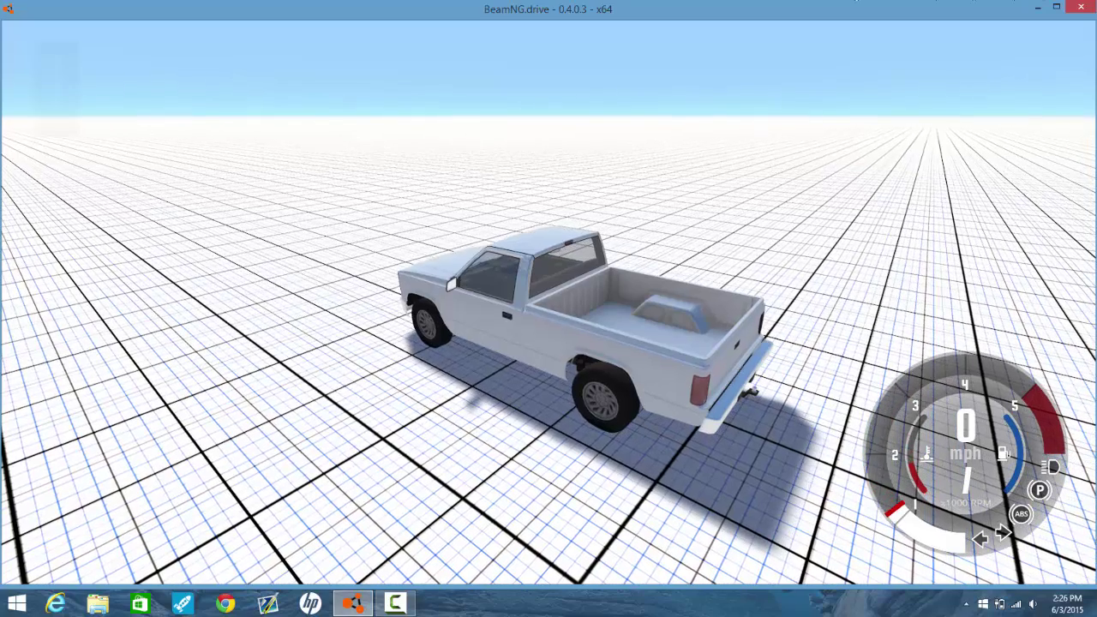
key(Up)
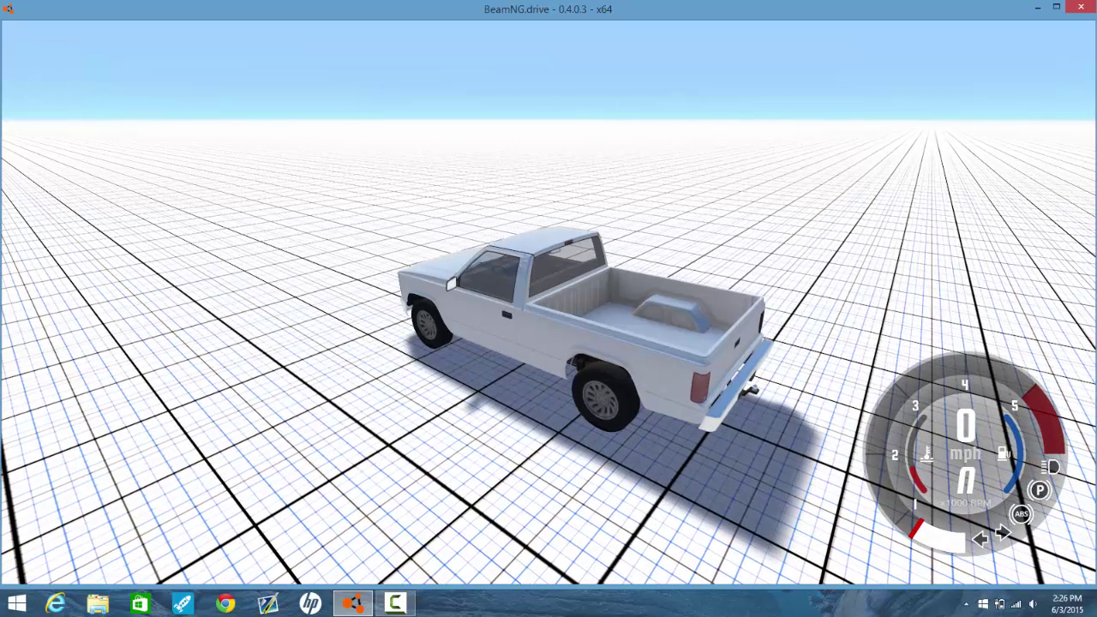
drag(254, 335, 208, 351)
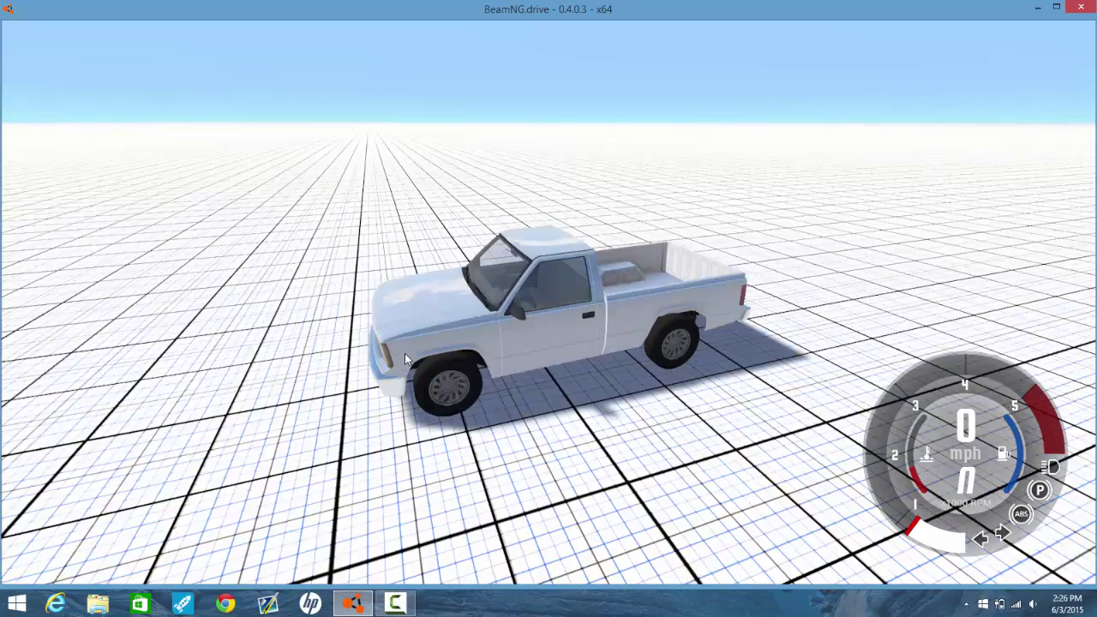
drag(407, 360, 308, 385)
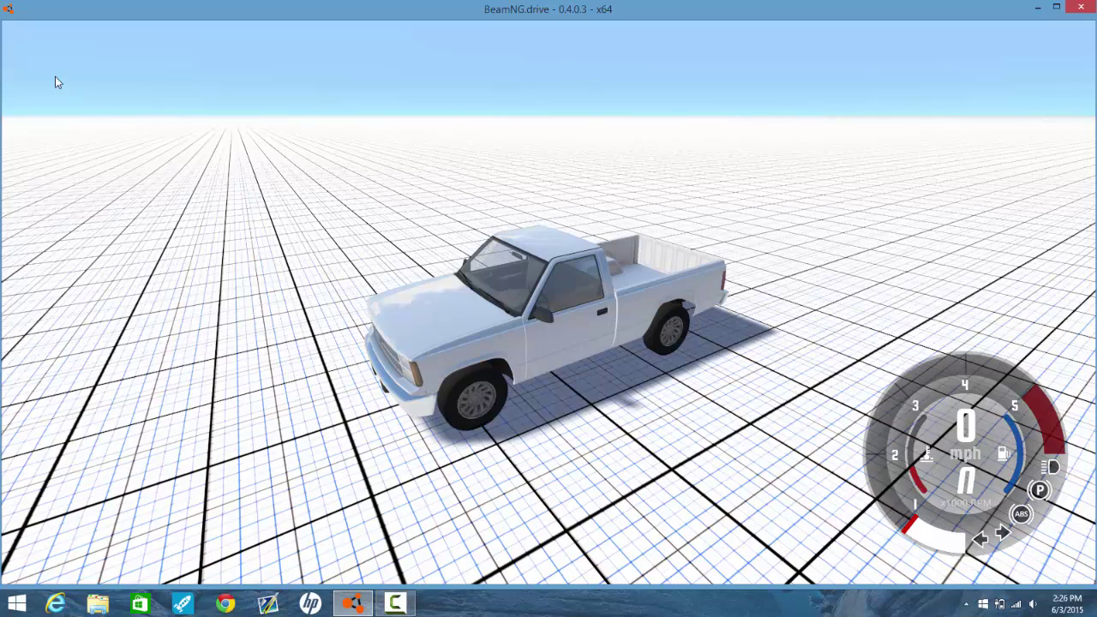
Step: Bring up the in-game dashboard and quit the game to the desktop
mouse_move(21, 44)
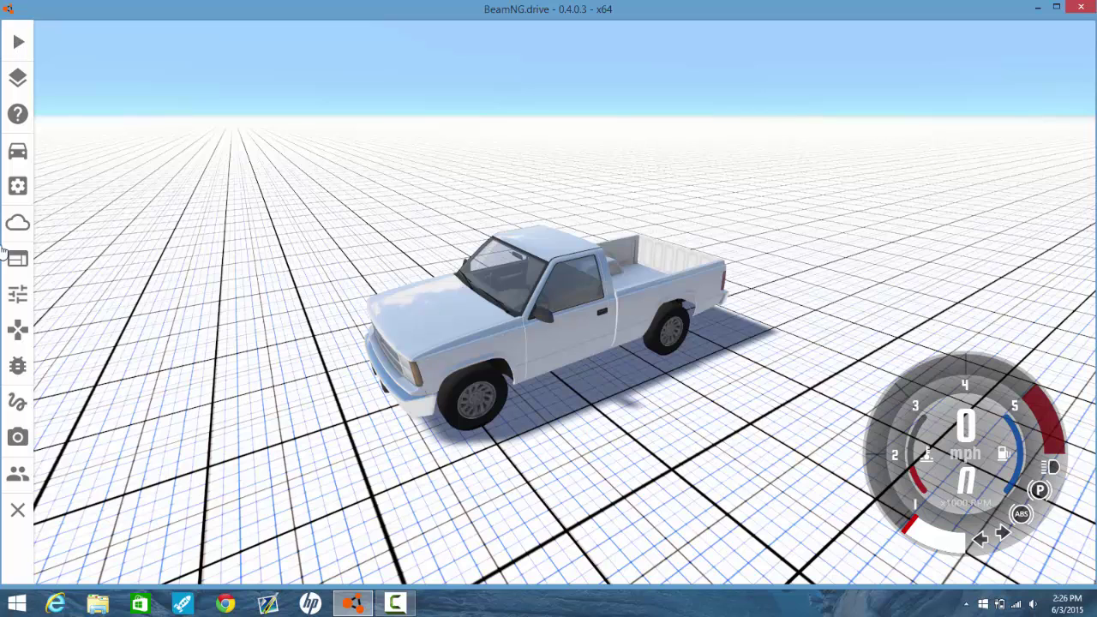
click(18, 512)
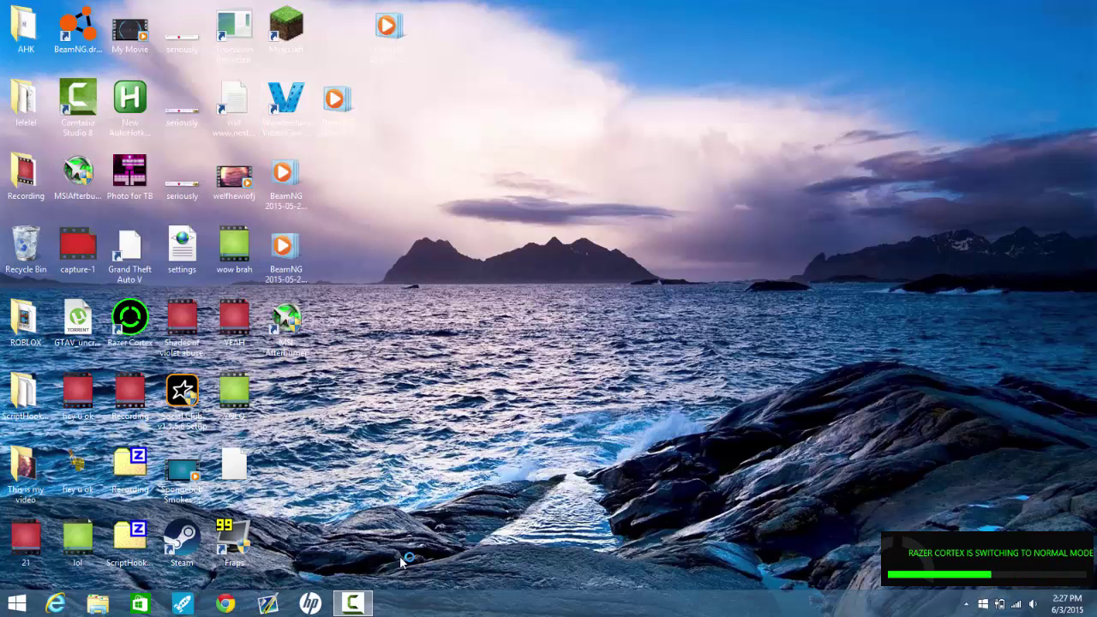
click(335, 101)
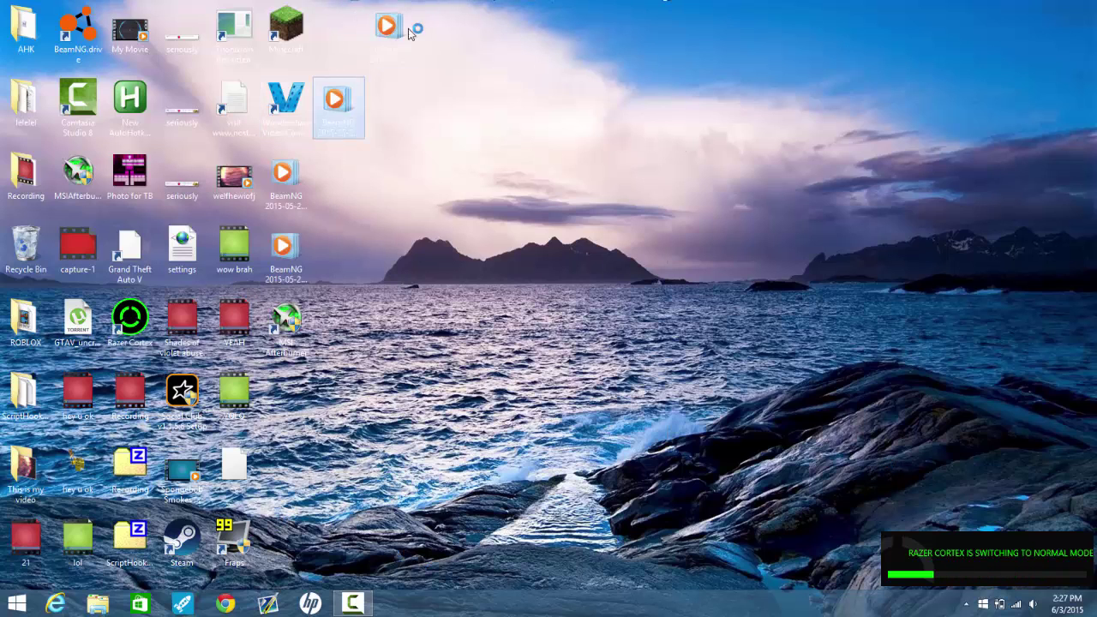
click(531, 292)
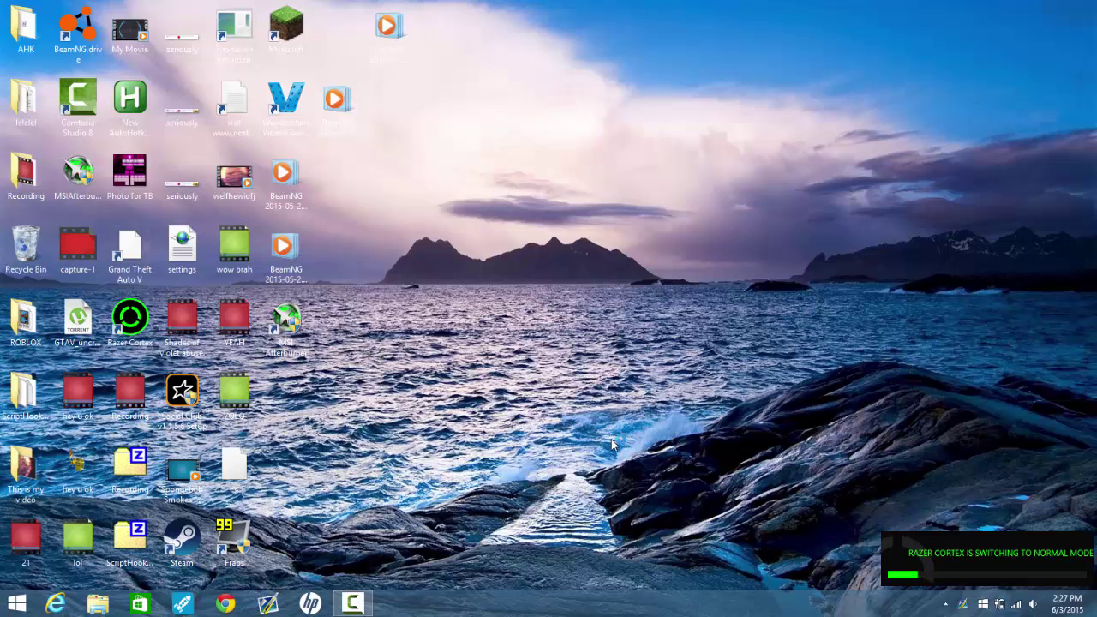